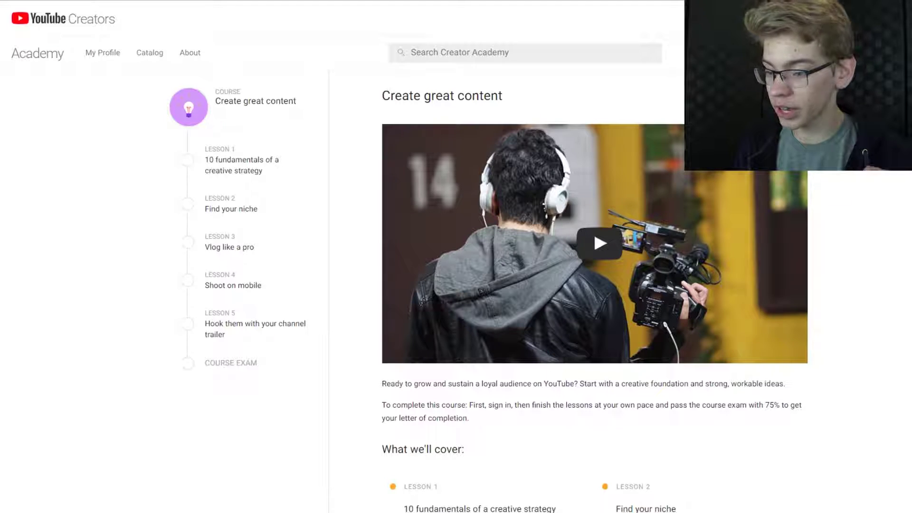
Step: Look over the lessons of the "Create great content" course and browse the full Creator Academy course catalog
scroll(909, 210, down, 8)
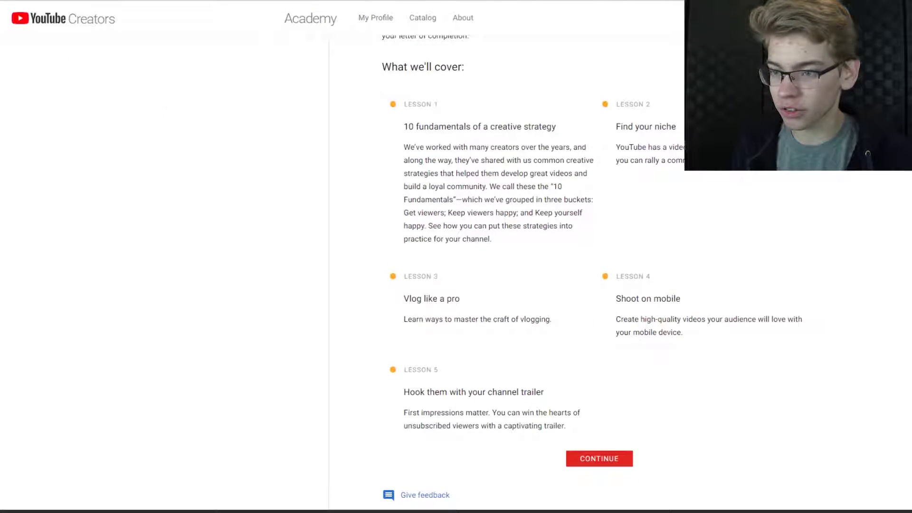
scroll(475, 331, up, 8)
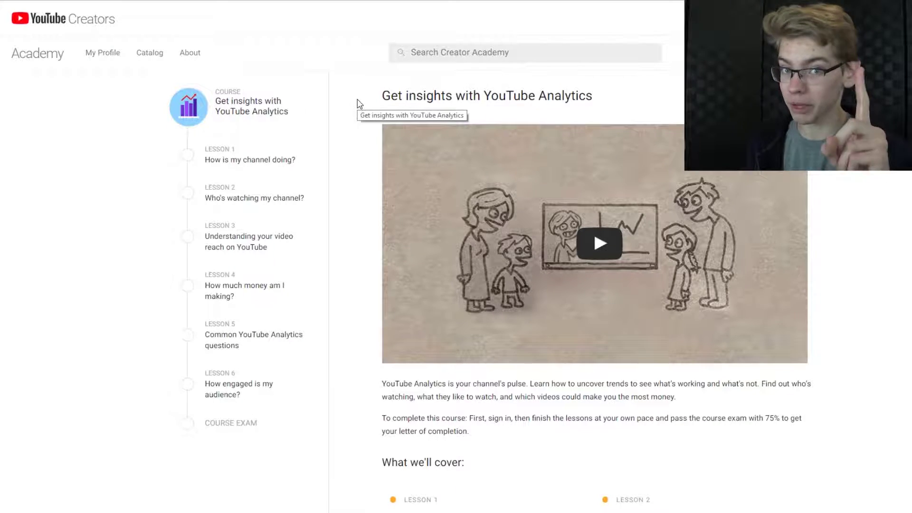
key(alt+Left)
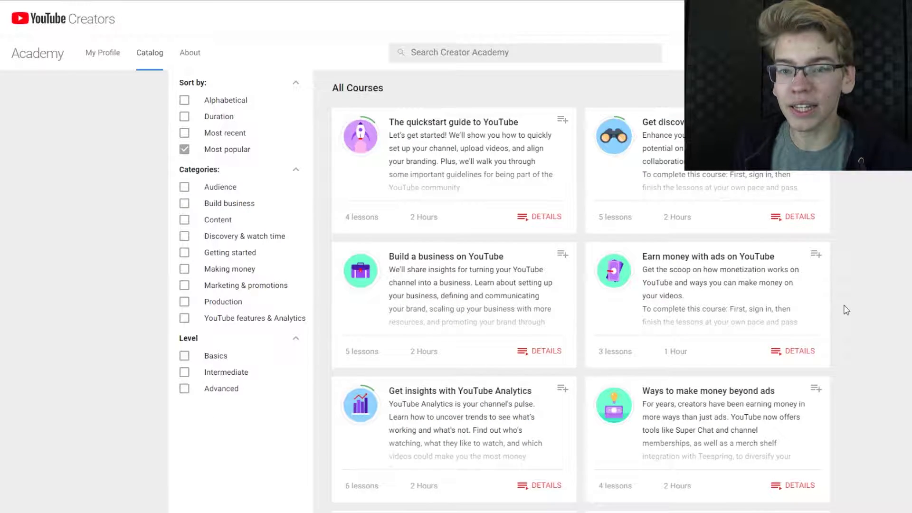
scroll(846, 310, down, 15)
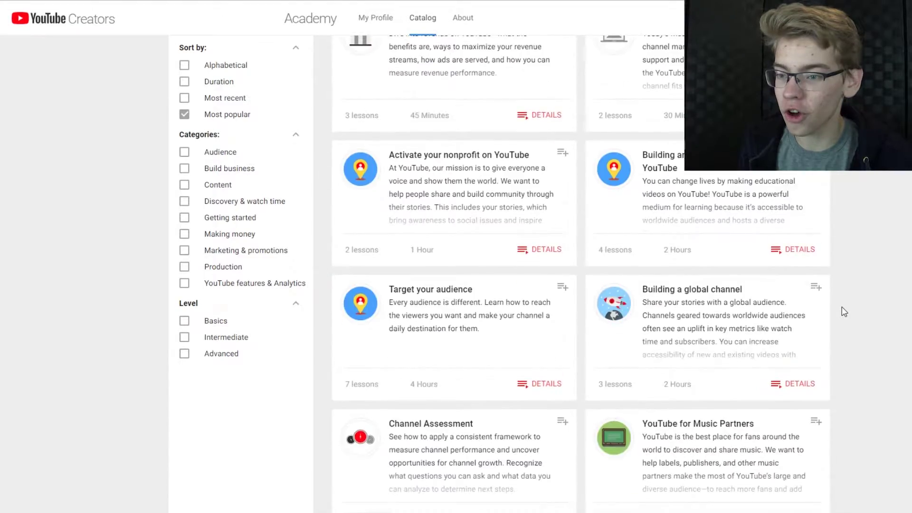
scroll(844, 312, down, 9)
scroll(844, 311, up, 20)
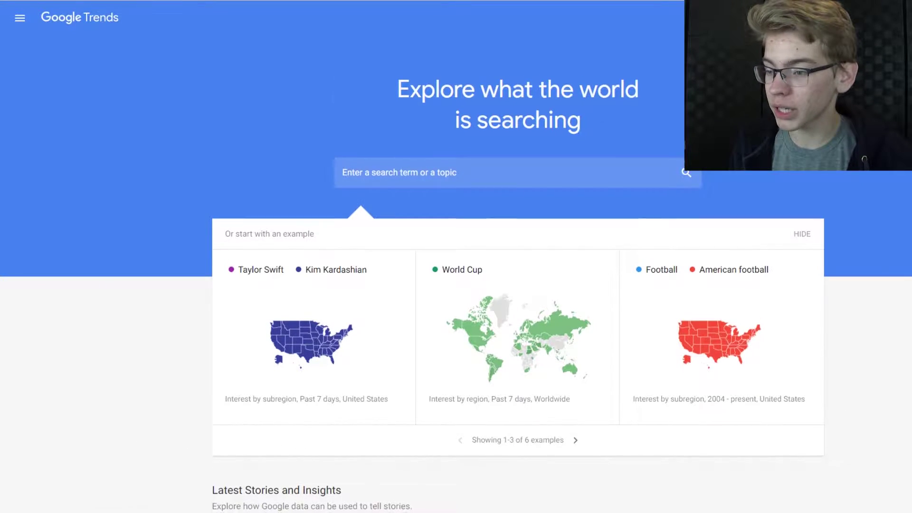
Step: Search Google Trends for the term "subnautica"
scroll(456, 285, down, 5)
scroll(894, 314, down, 10)
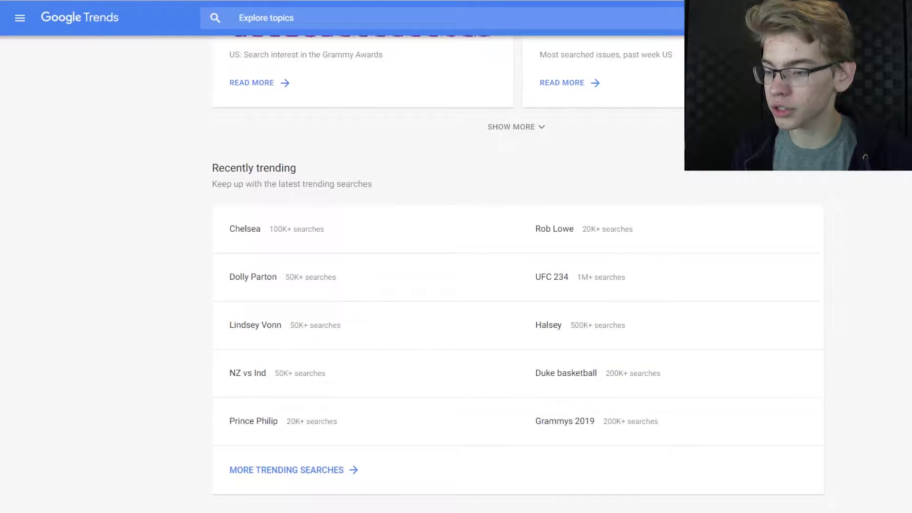
scroll(894, 314, up, 15)
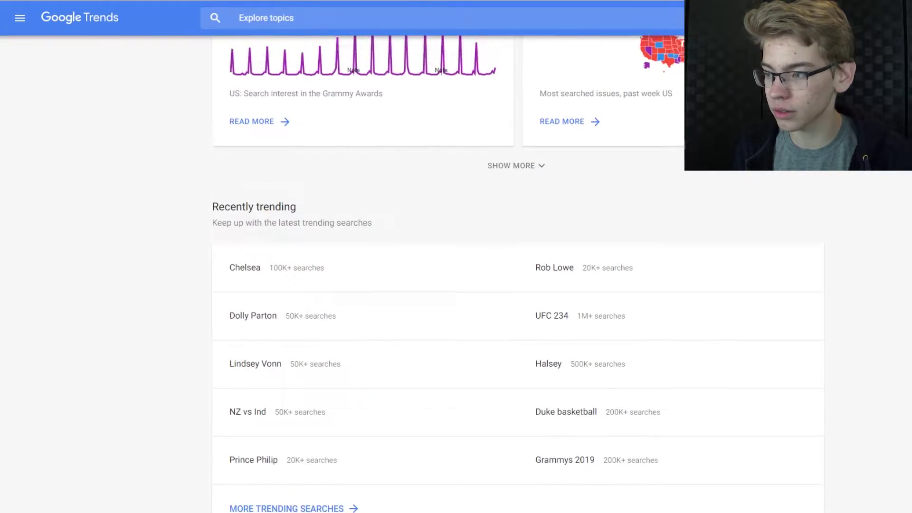
click(485, 182)
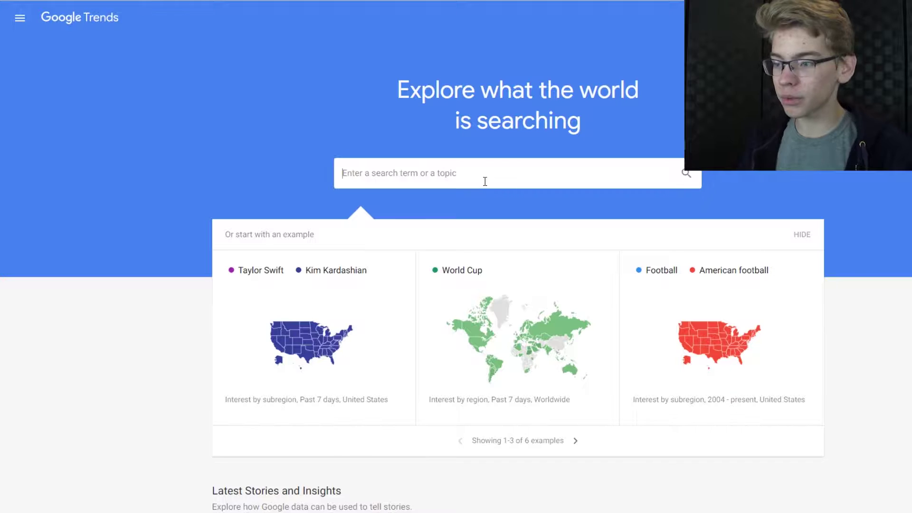
text(suba)
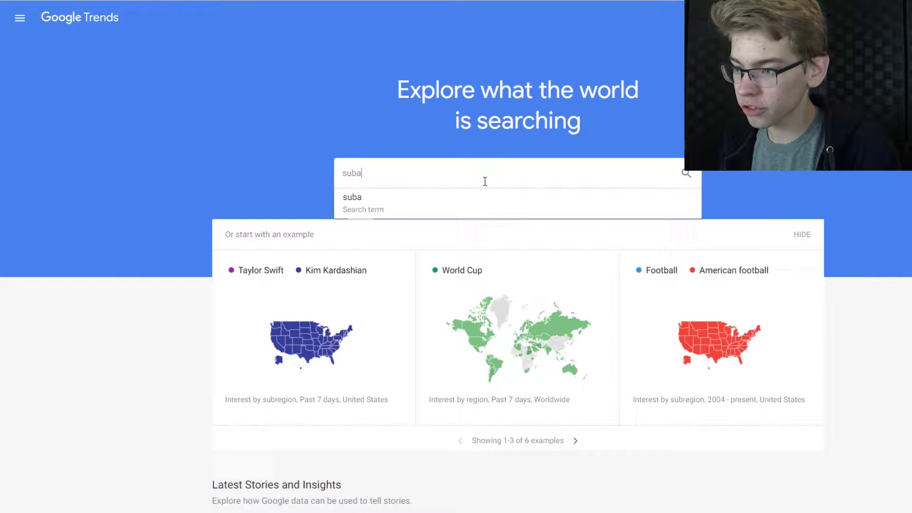
key(BackSpace)
text(nautica)
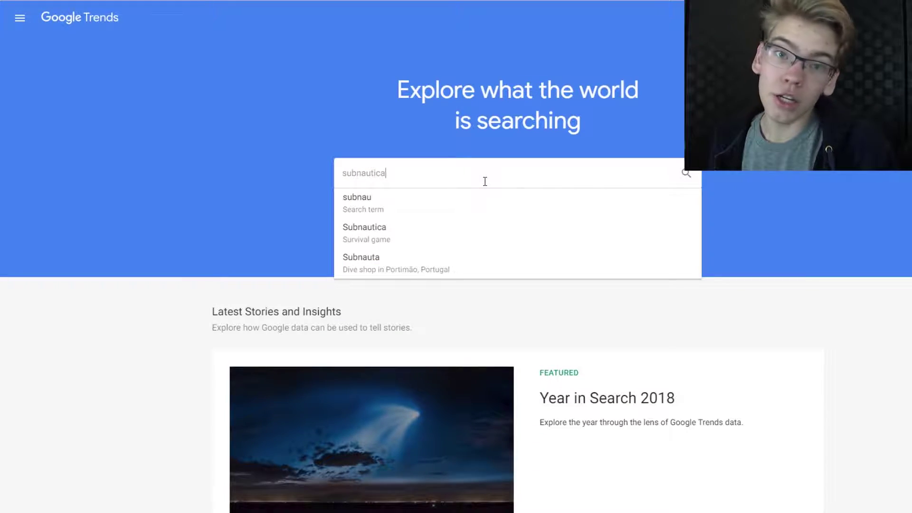
key(Return)
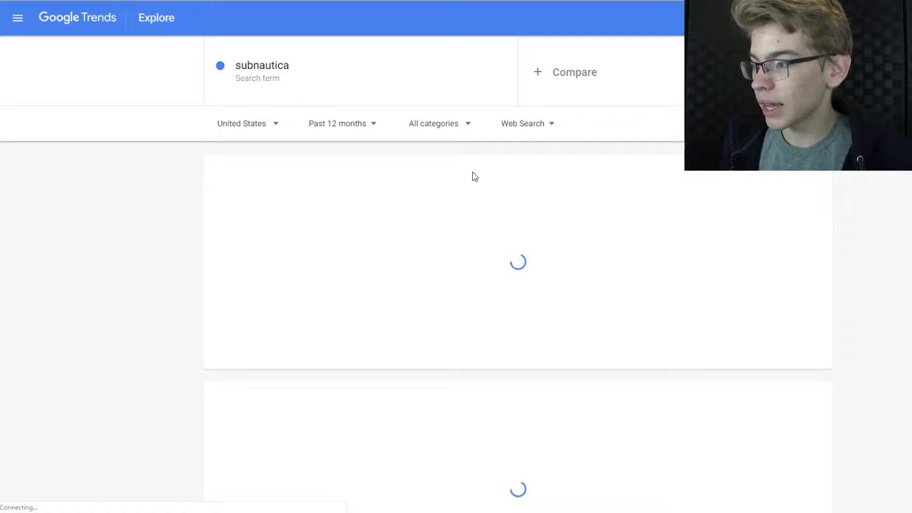
Step: Set the time range of the subnautica search trend to the past 30 days
scroll(196, 277, down, 1)
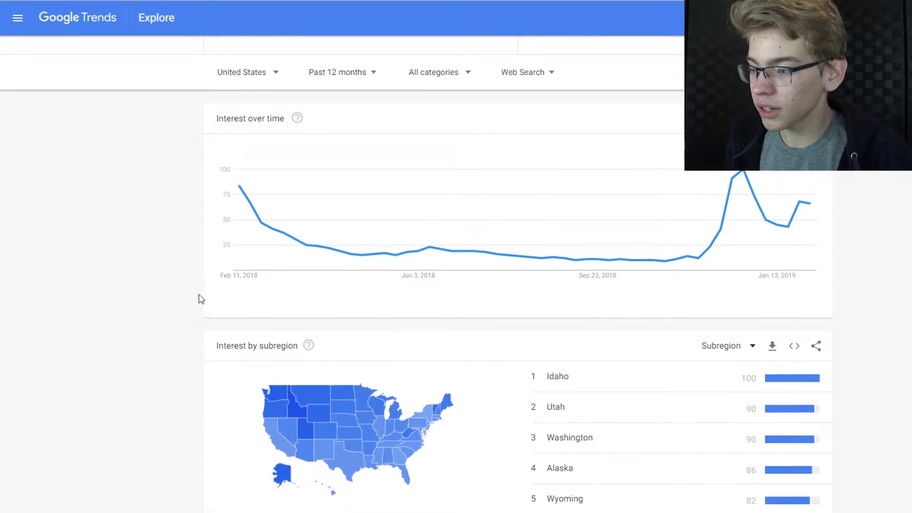
scroll(199, 299, up, 1)
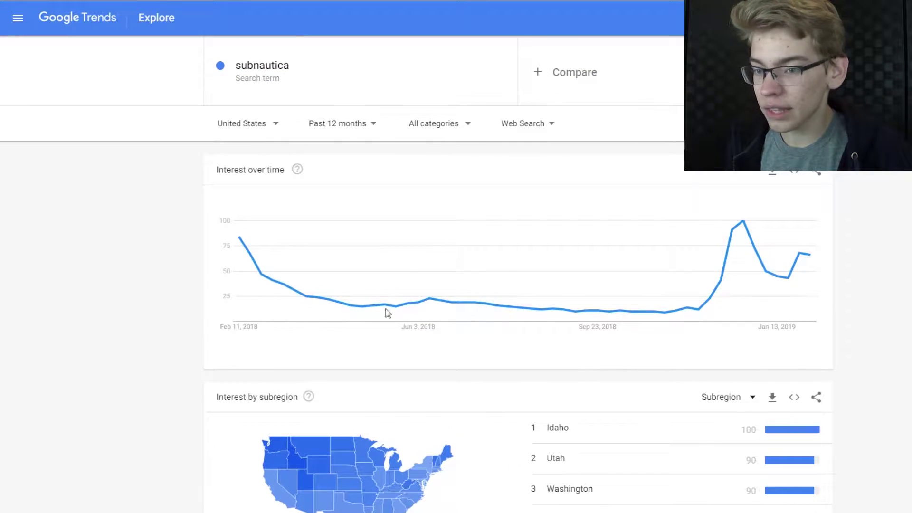
click(363, 125)
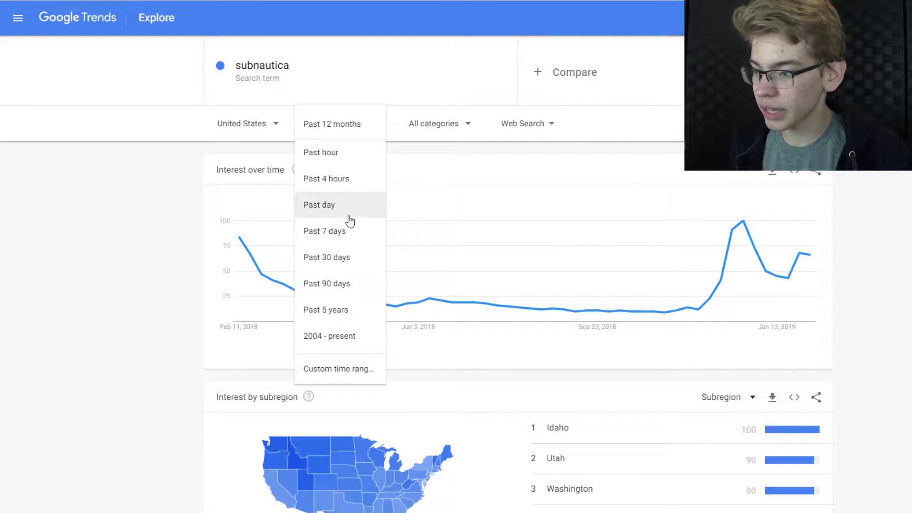
click(337, 257)
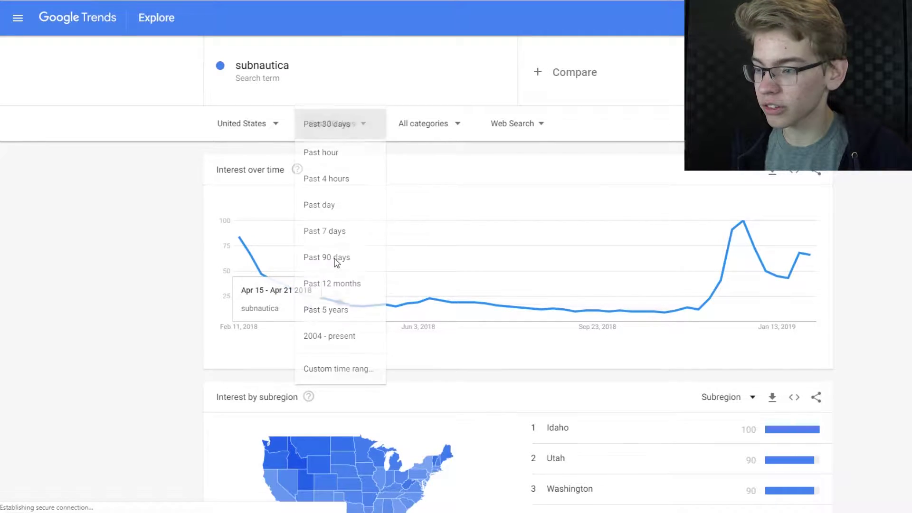
mouse_move(301, 270)
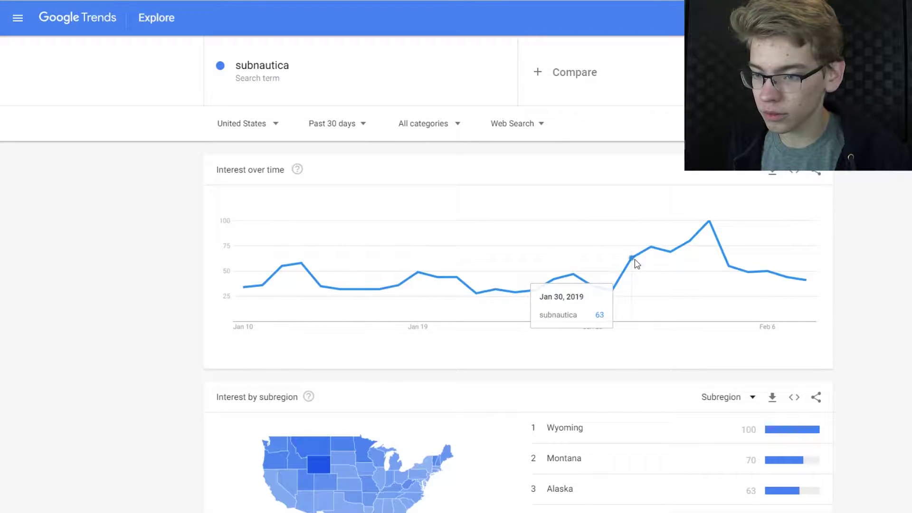
mouse_move(654, 261)
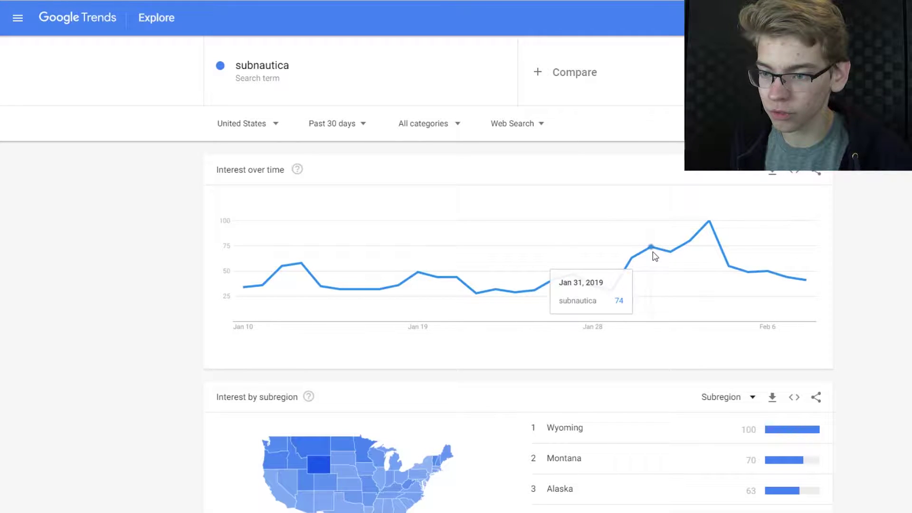
Step: Restrict the subnautica trend data to the Games category
click(424, 123)
scroll(463, 210, down, 1)
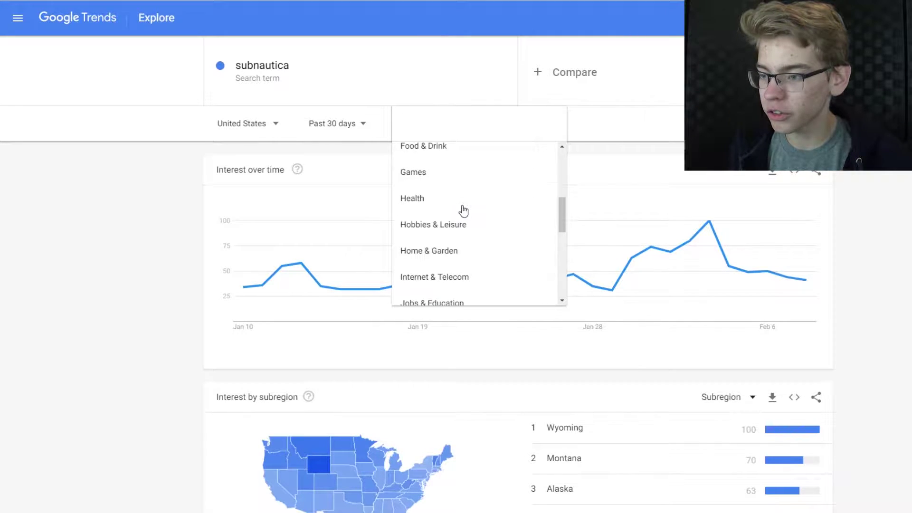
click(427, 176)
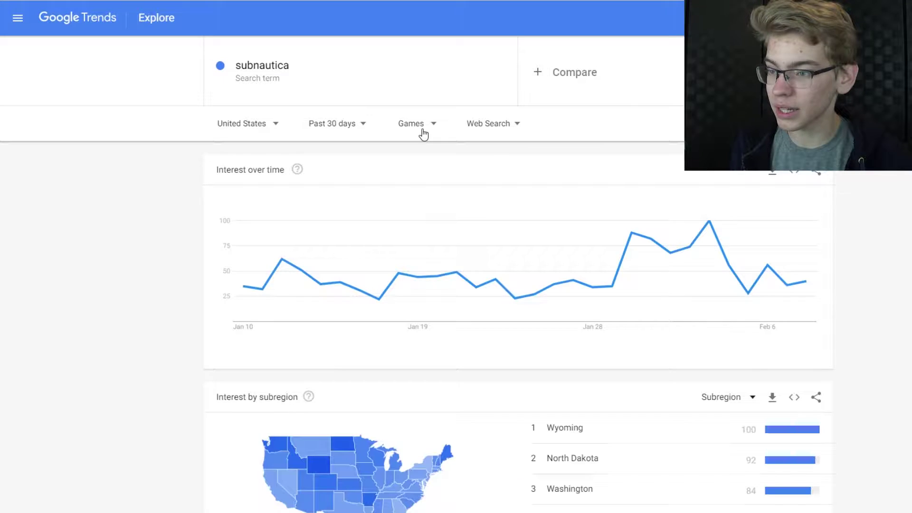
click(501, 124)
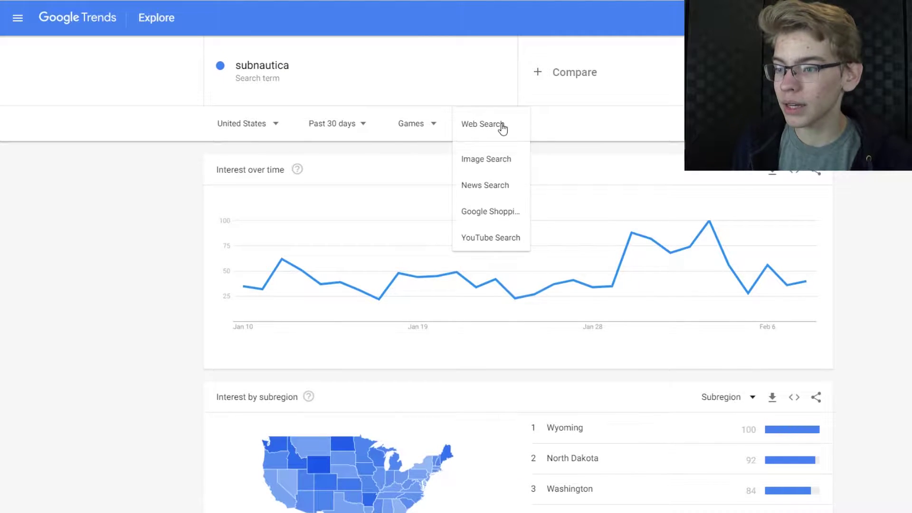
click(573, 131)
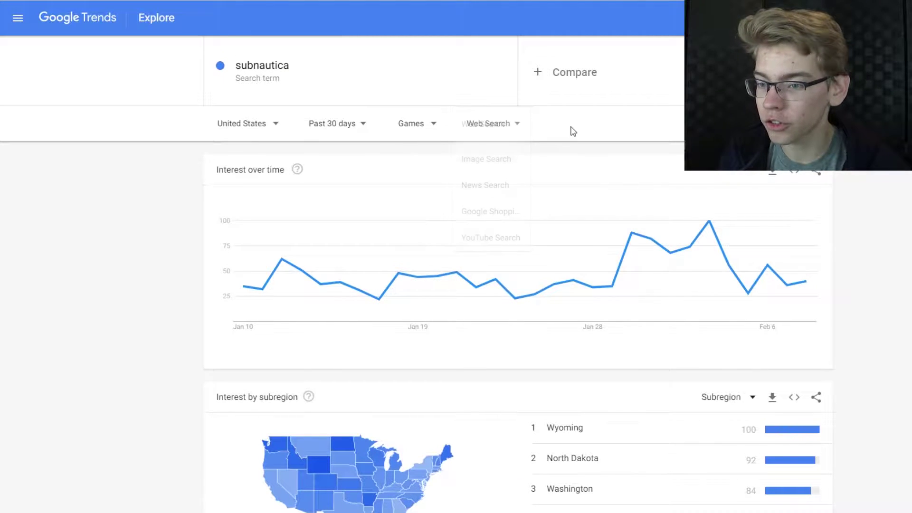
click(261, 126)
click(175, 142)
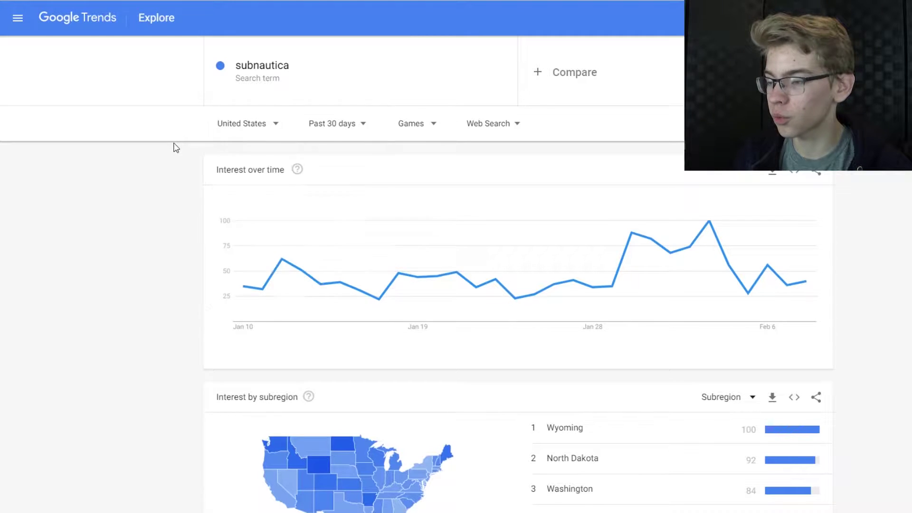
click(491, 135)
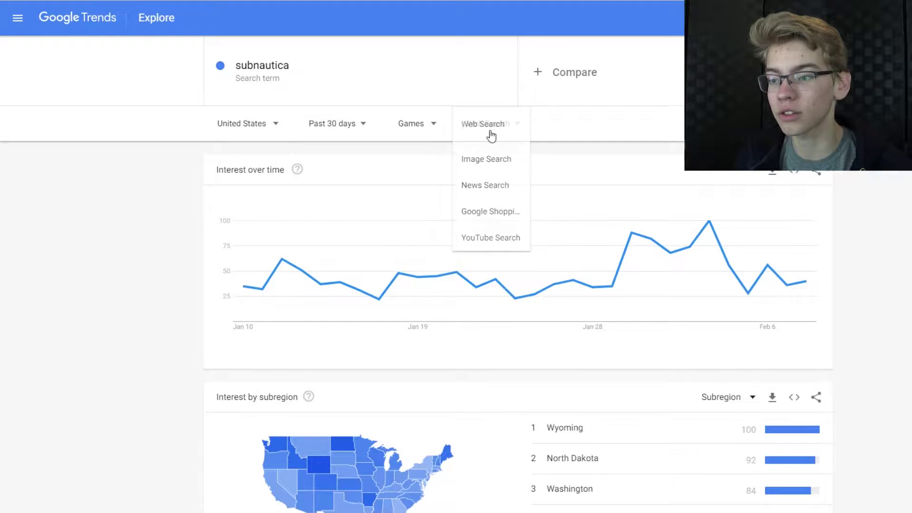
click(590, 145)
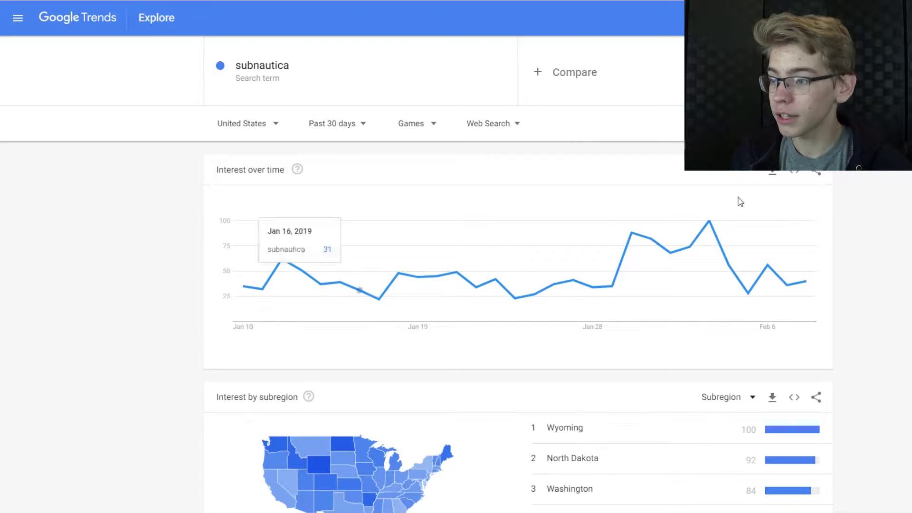
Step: Examine the rising related queries for subnautica, including the second page of results
scroll(877, 301, down, 3)
scroll(876, 298, down, 5)
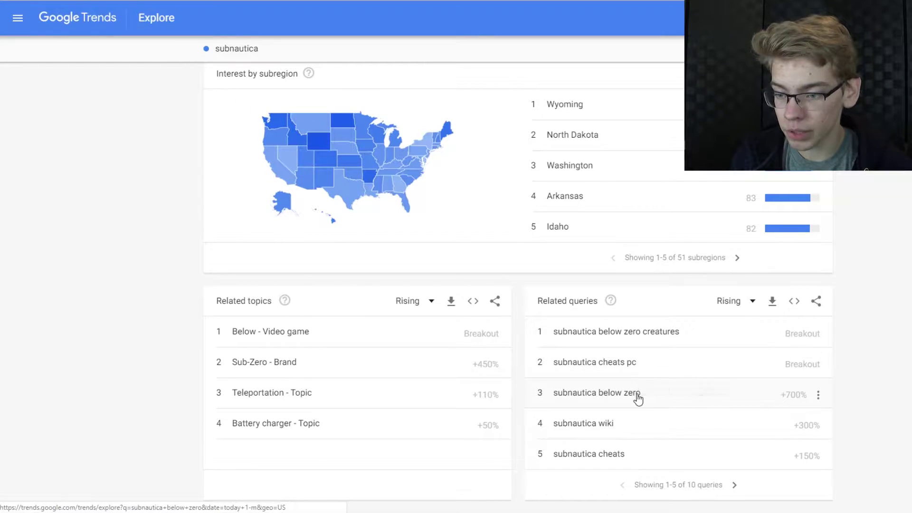
click(735, 486)
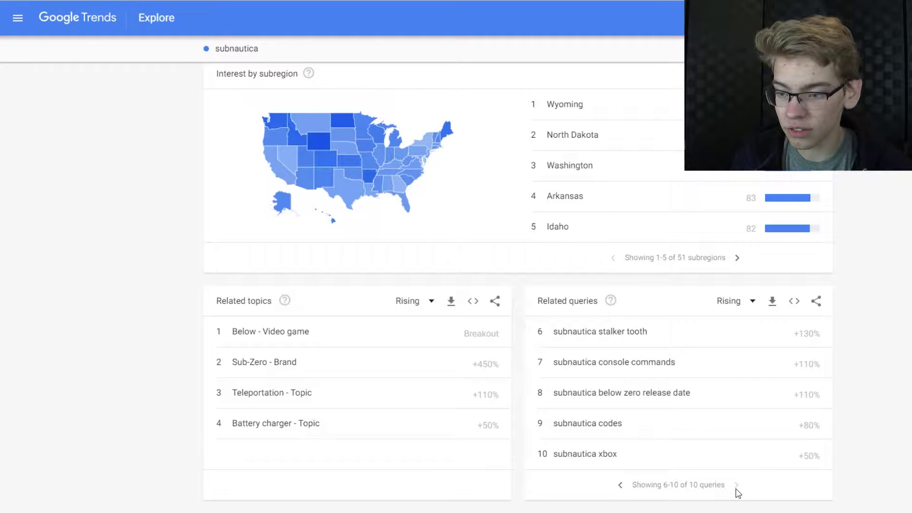
Step: Switch the related queries for subnautica to Top and page through them up to entries 16-20
click(749, 303)
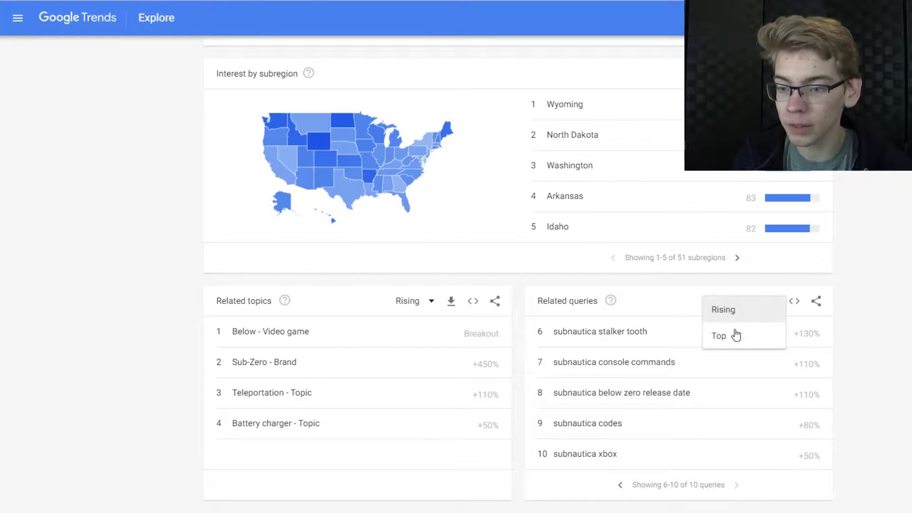
click(727, 343)
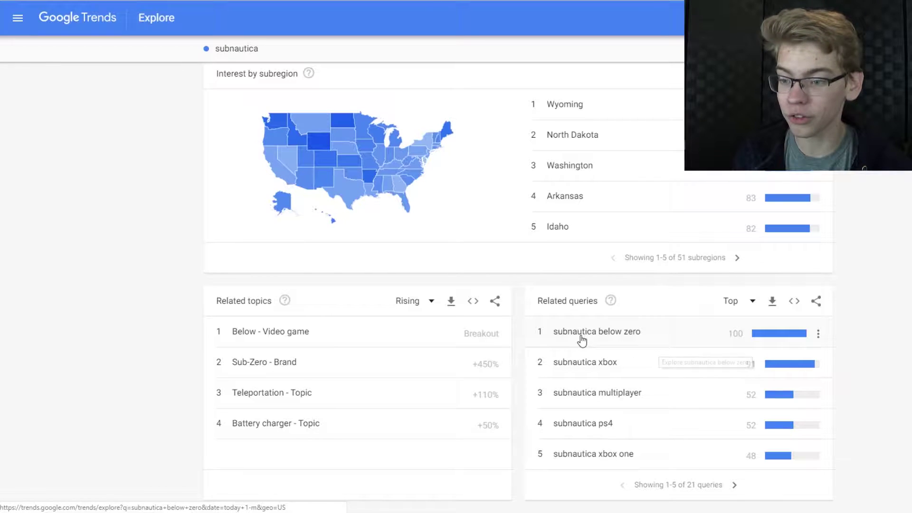
click(737, 485)
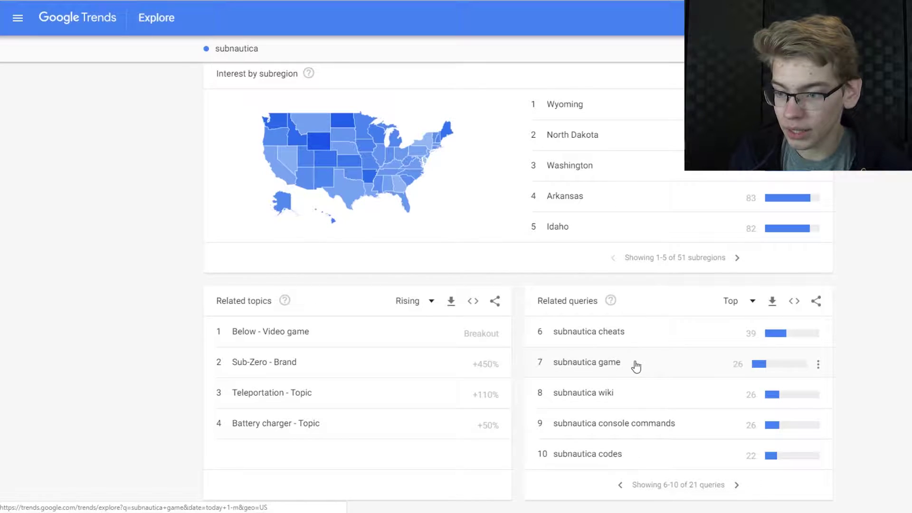
click(738, 485)
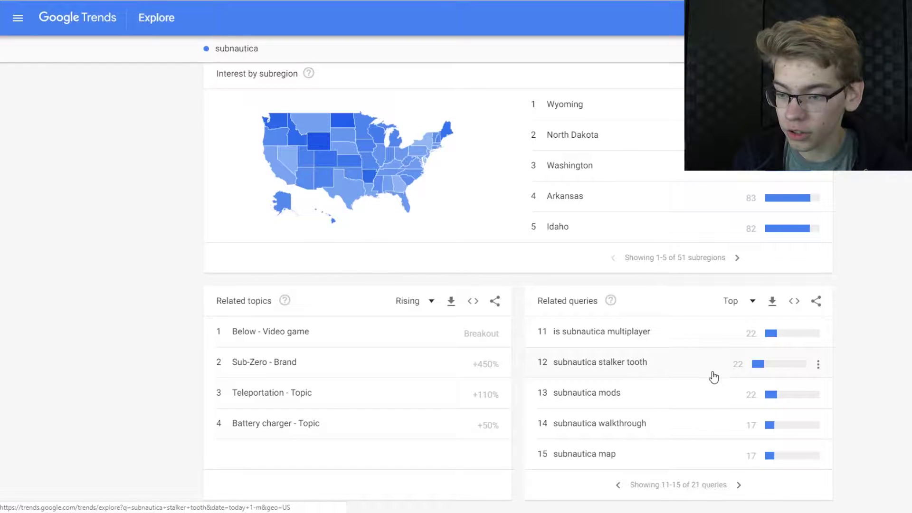
click(739, 485)
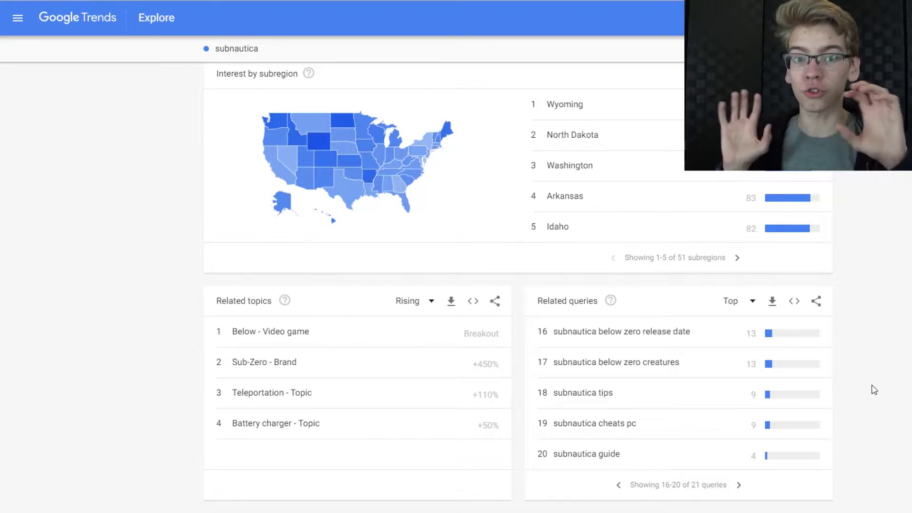
Step: Add "terraria" as a comparison search term alongside subnautica
scroll(864, 238, up, 7)
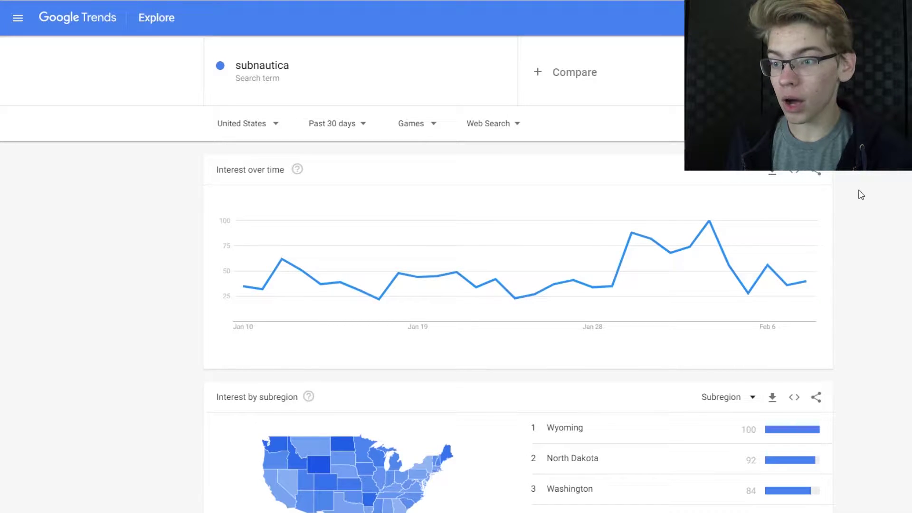
click(562, 71)
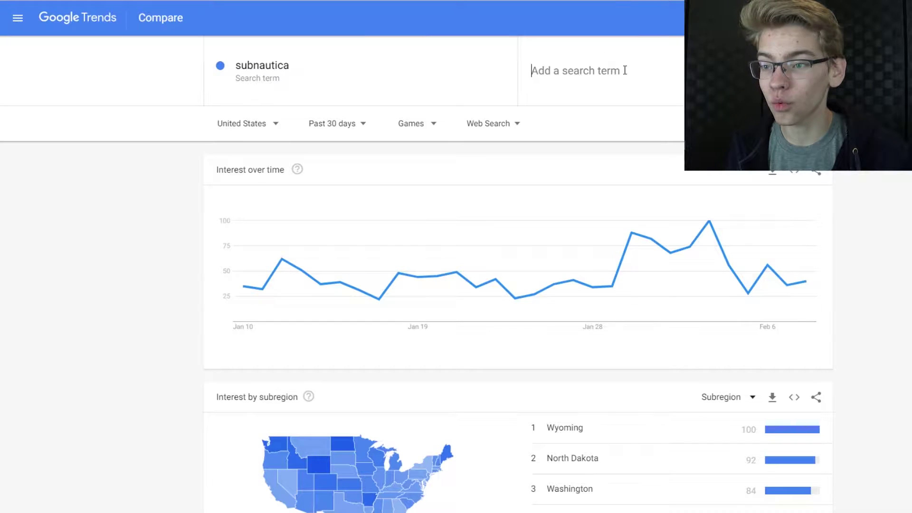
text(terraria)
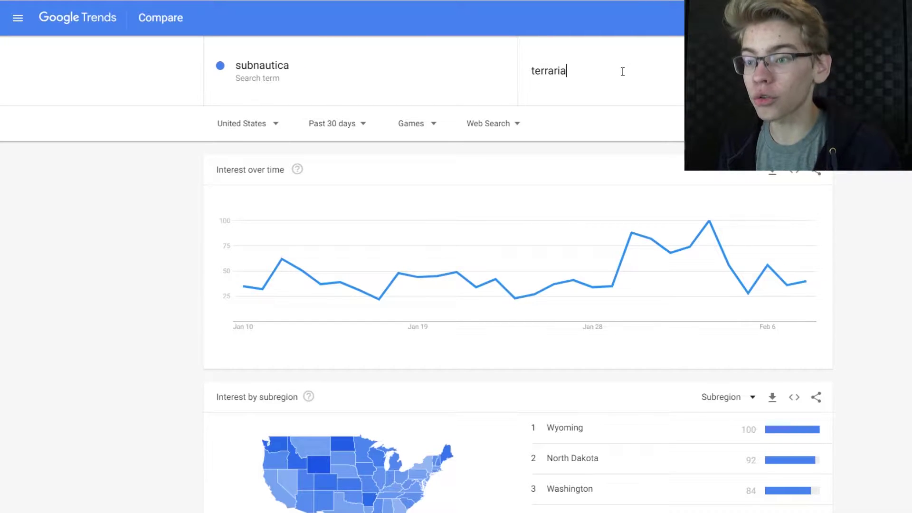
key(Return)
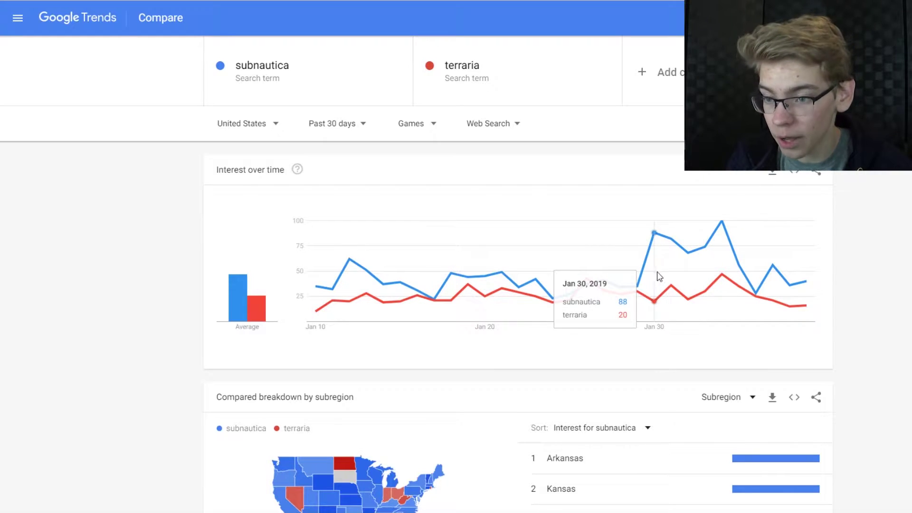
Step: Add "unturned", "apex" and "planetside" as further search terms in the comparison
scroll(758, 297, down, 1)
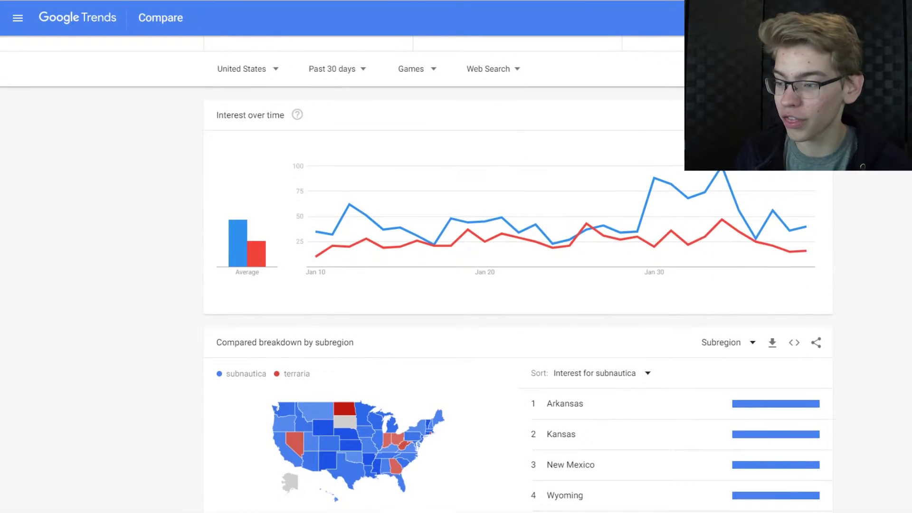
scroll(682, 83, up, 1)
click(683, 81)
text(unturned)
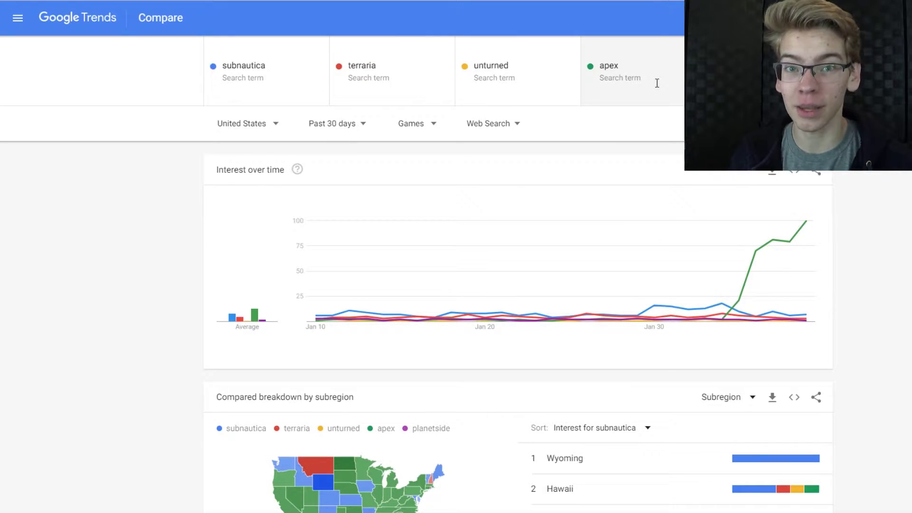
mouse_move(737, 312)
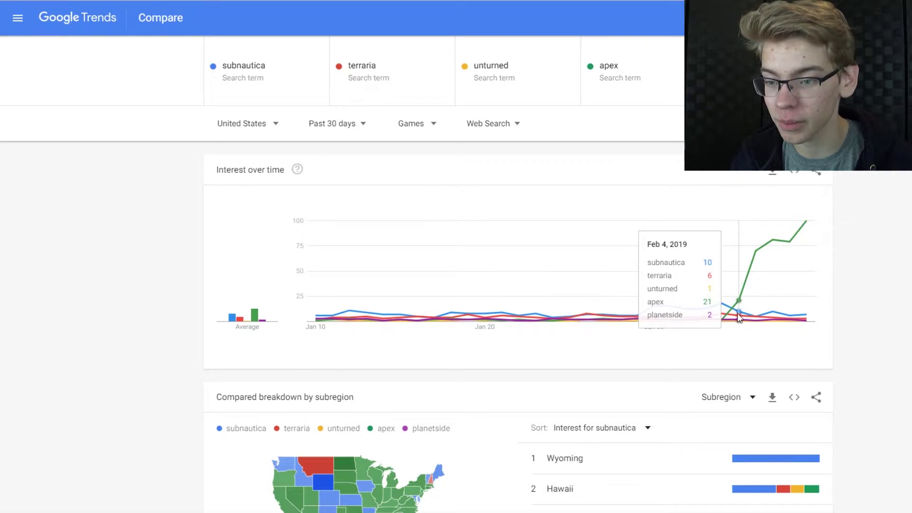